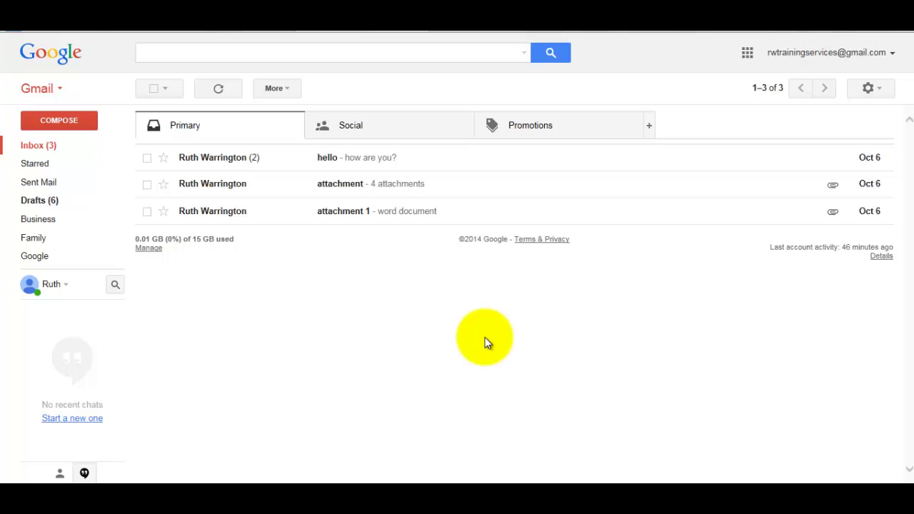
# - Compose a new email with the Yahoo address and the saved Outlook contact in To
pyautogui.click(66, 123)
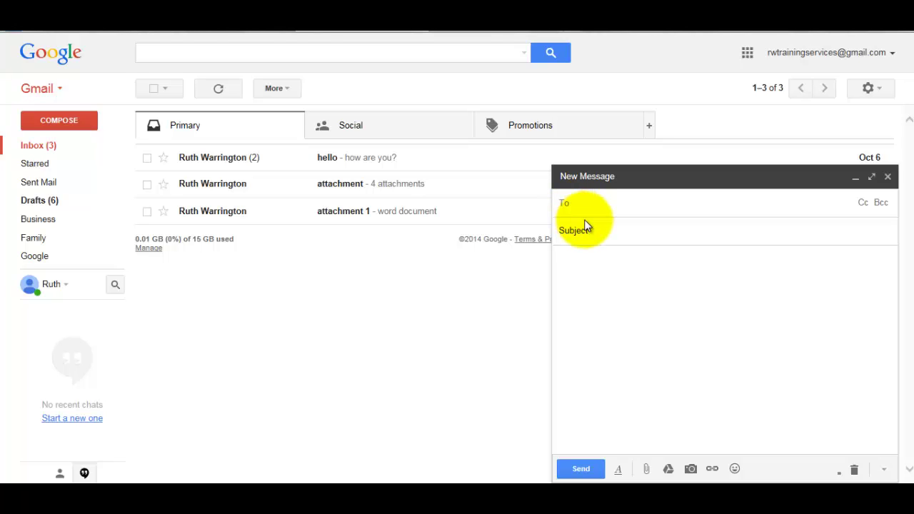
pyautogui.write('ruth')
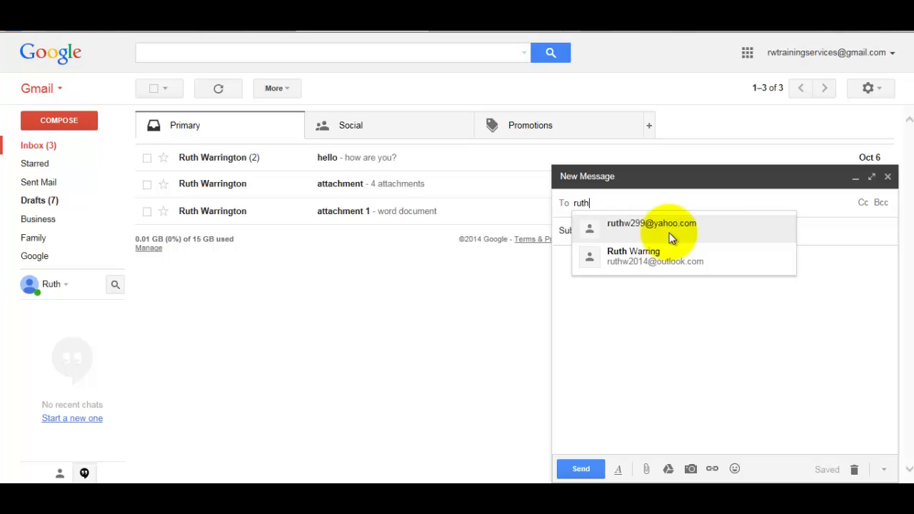
pyautogui.click(671, 235)
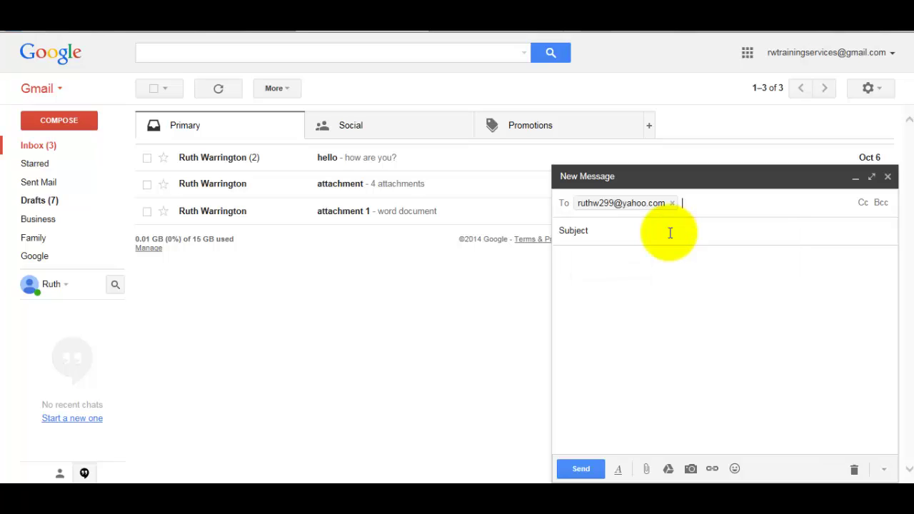
pyautogui.write('ruth')
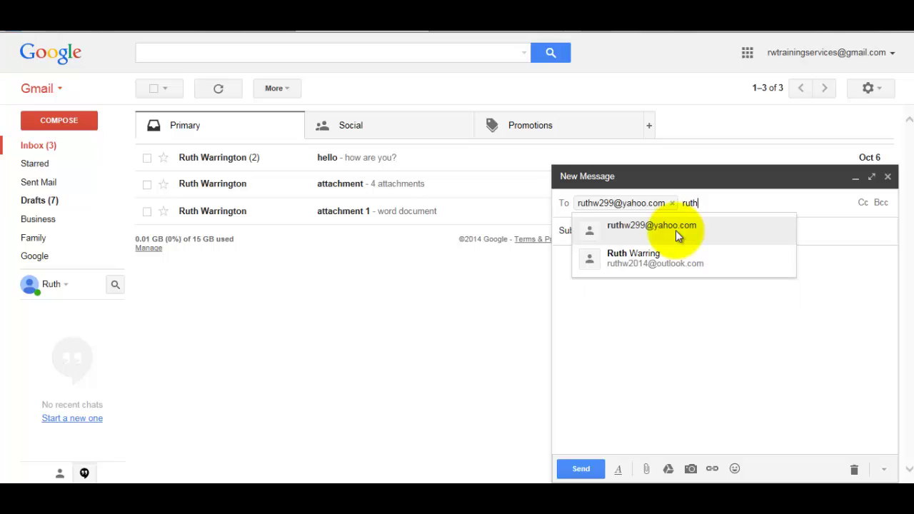
pyautogui.click(655, 262)
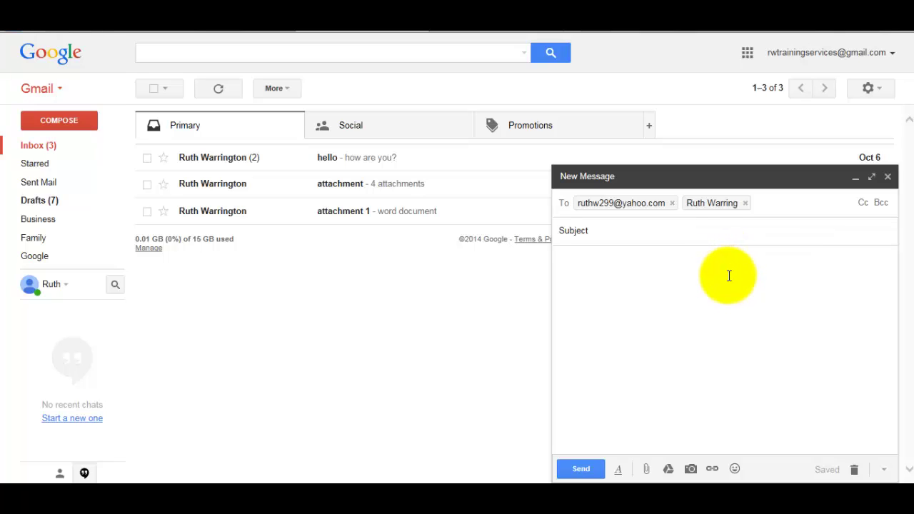
# - Move the Outlook contact from To into a new Cc line
pyautogui.click(864, 203)
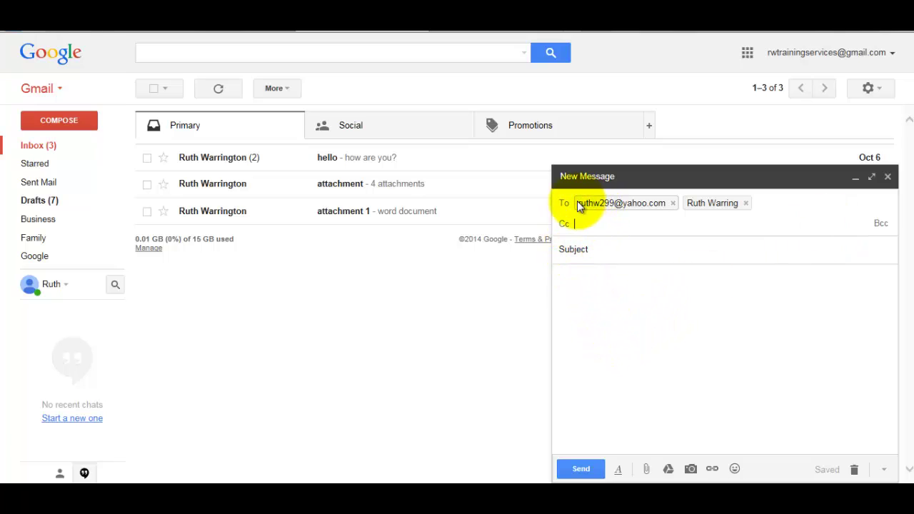
pyautogui.moveTo(579, 205)
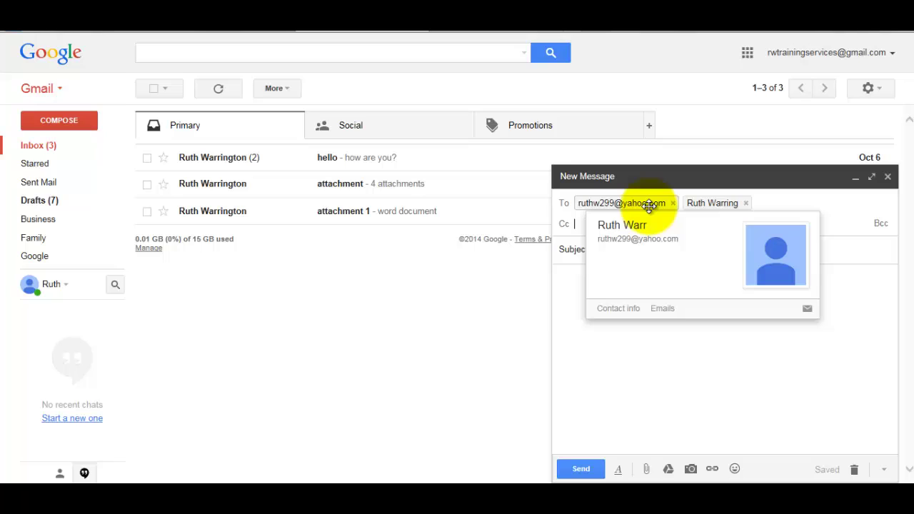
pyautogui.click(746, 203)
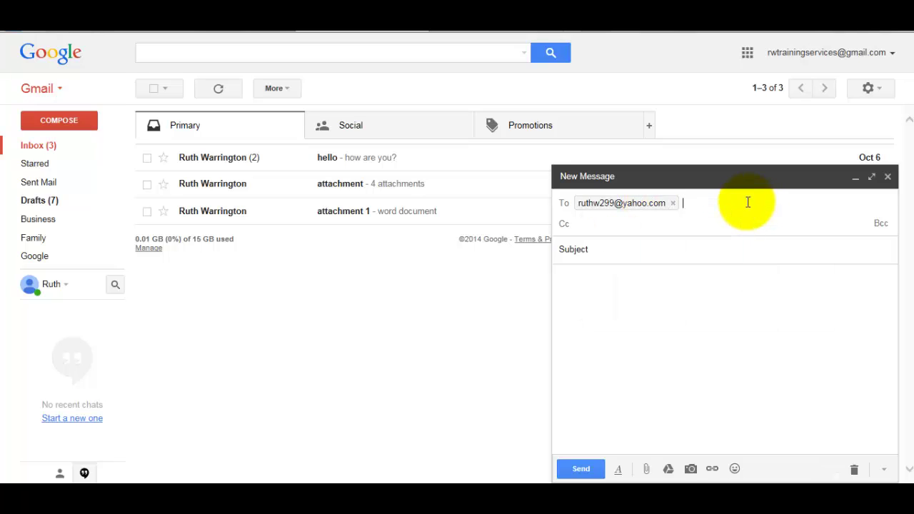
pyautogui.click(628, 223)
pyautogui.write('ruth')
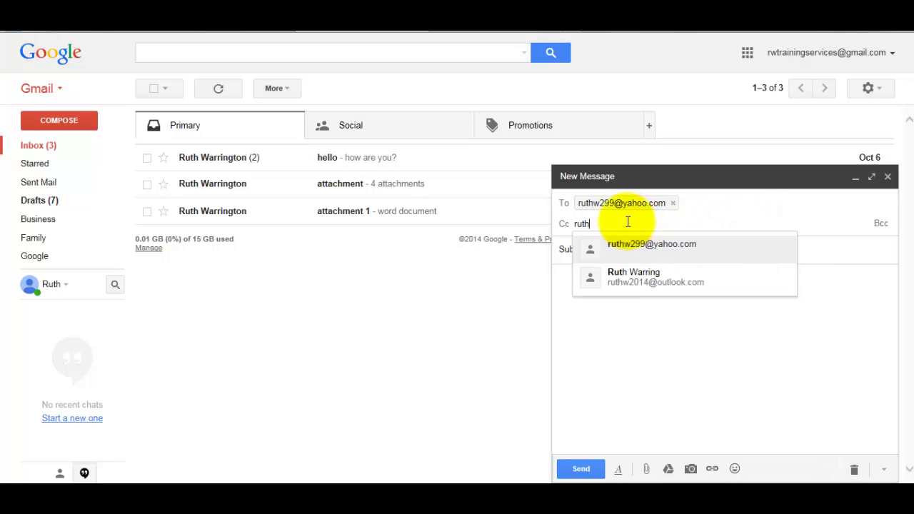
pyautogui.click(629, 278)
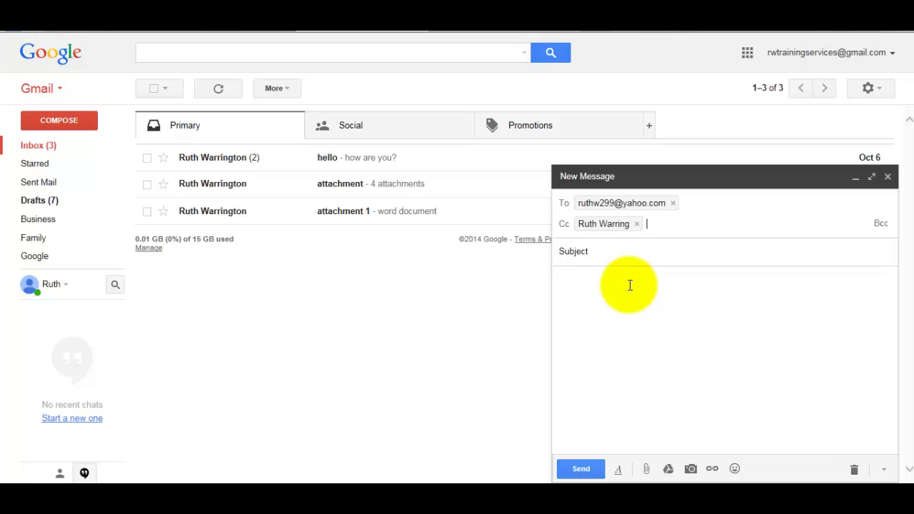
# - Enter subject 'test cc' and body 'message', then send the email
pyautogui.moveTo(599, 230)
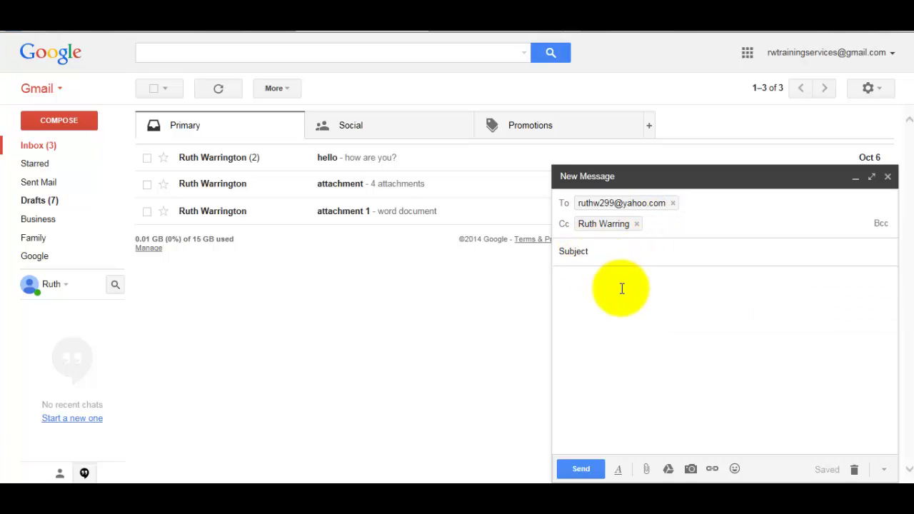
pyautogui.click(593, 254)
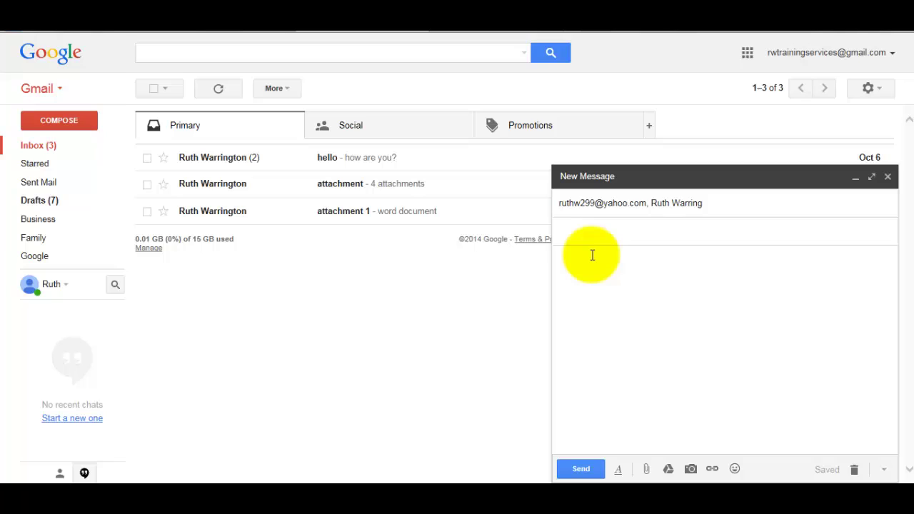
pyautogui.write('test cc')
pyautogui.click(594, 262)
pyautogui.write('m')
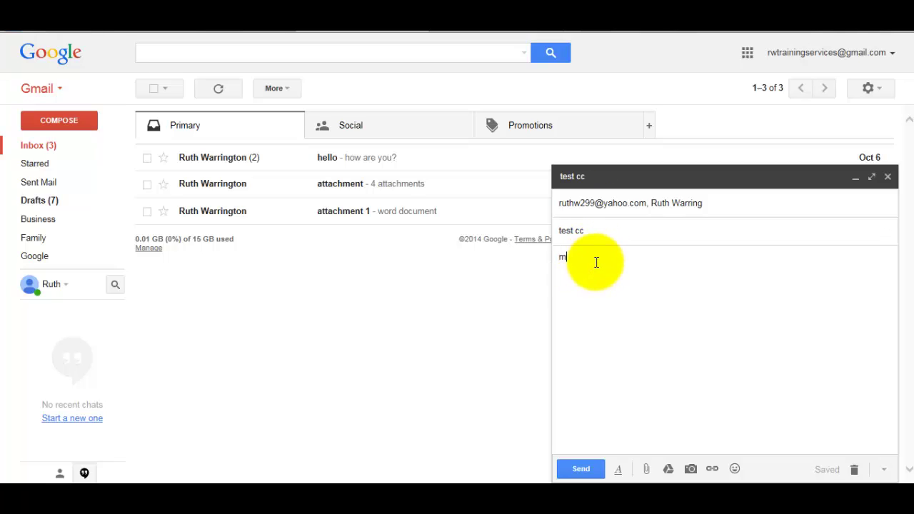
pyautogui.write('essage')
pyautogui.click(587, 469)
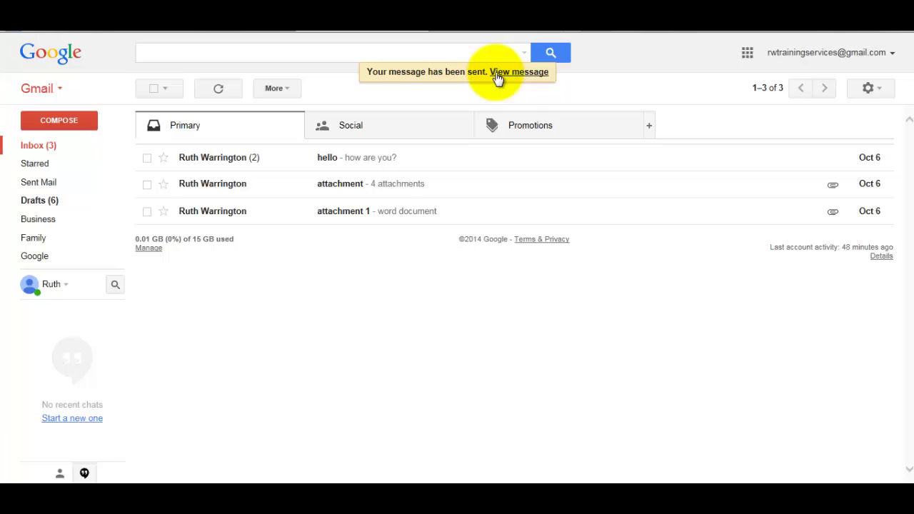
# - View the sent 'test cc' message and review its from, to and cc details
pyautogui.click(520, 73)
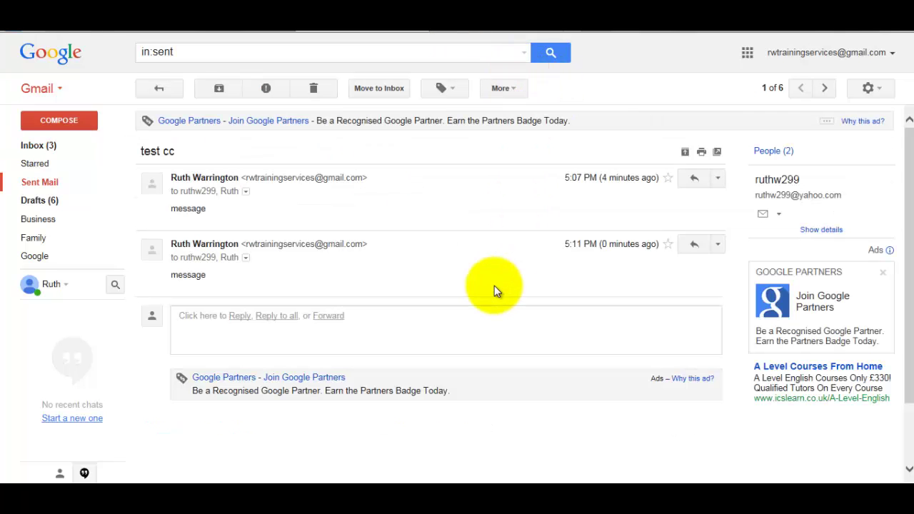
pyautogui.click(246, 259)
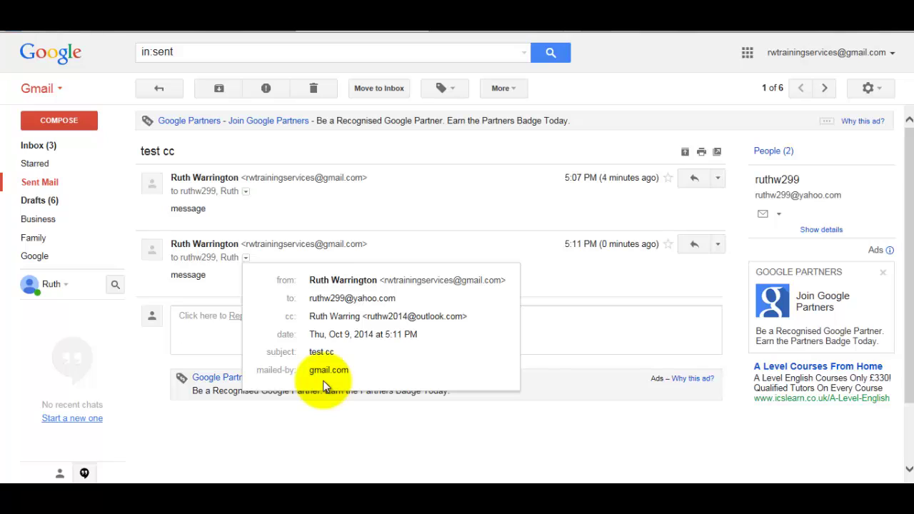
pyautogui.click(507, 250)
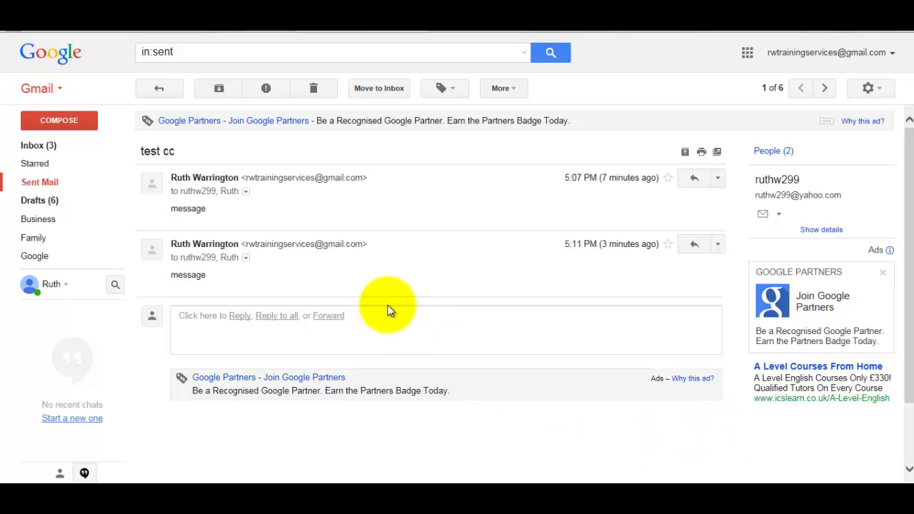
# - Address a second new email to your own Gmail account, subject 'test bcc', body 'message'
pyautogui.click(83, 123)
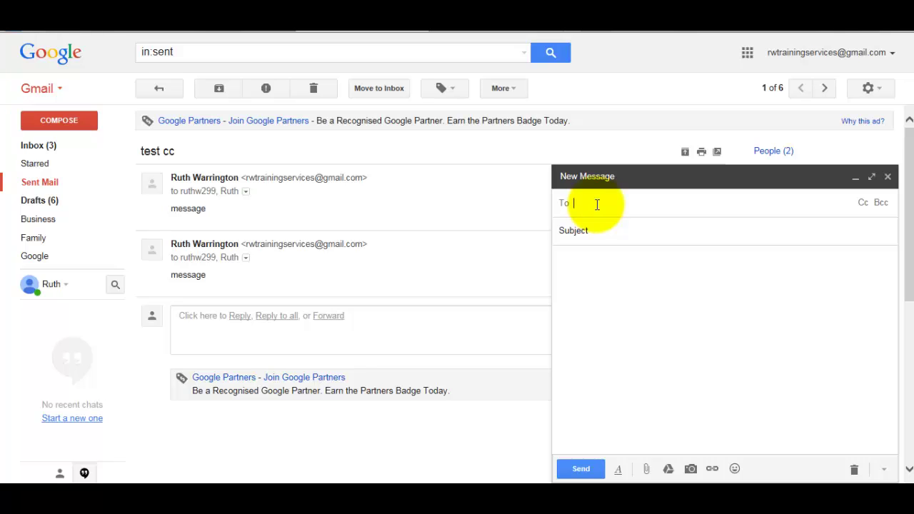
pyautogui.write('rwtra')
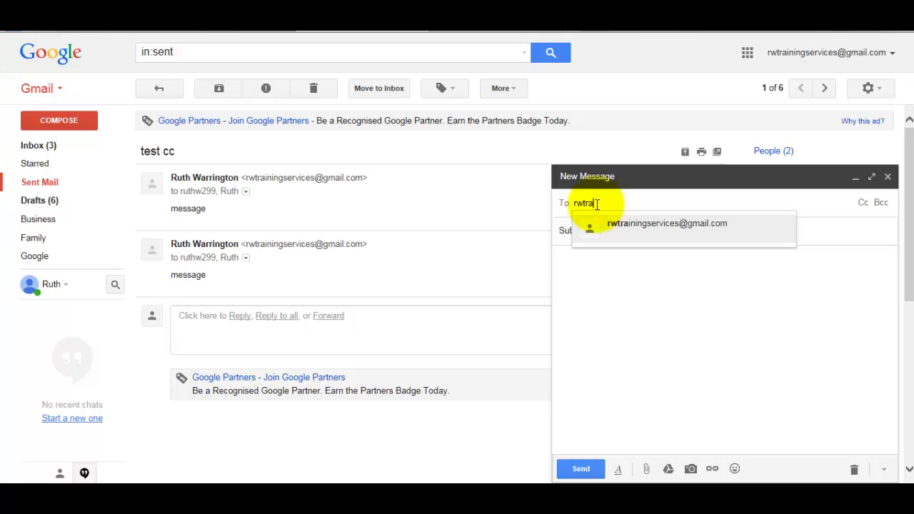
pyautogui.click(642, 223)
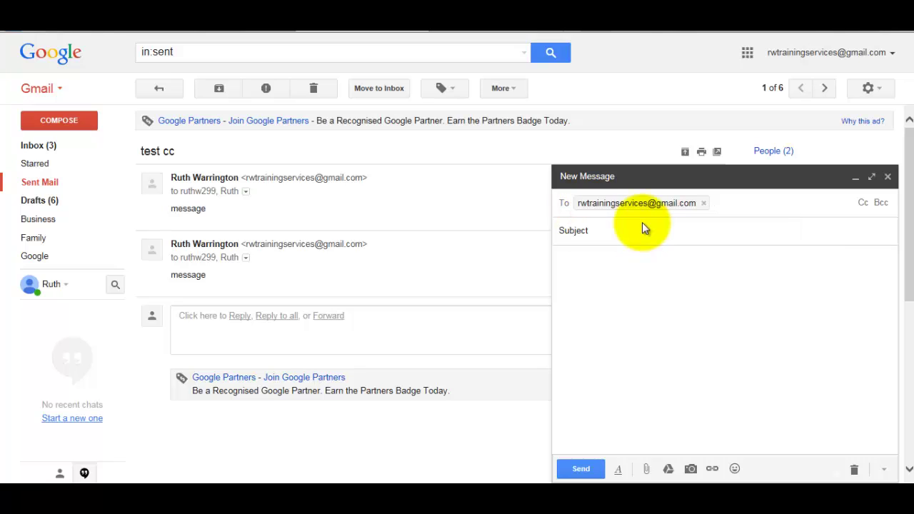
pyautogui.click(586, 233)
pyautogui.write('te')
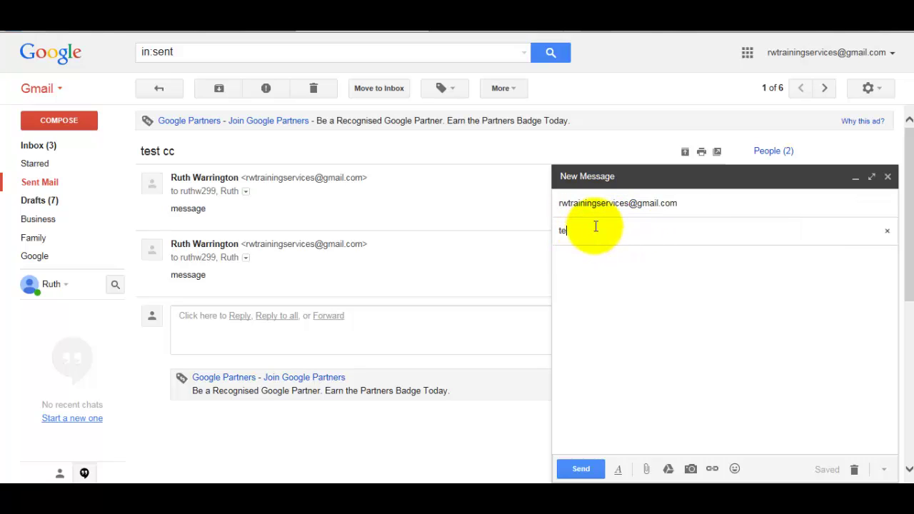
pyautogui.write('st bcc')
pyautogui.click(571, 261)
pyautogui.write('me')
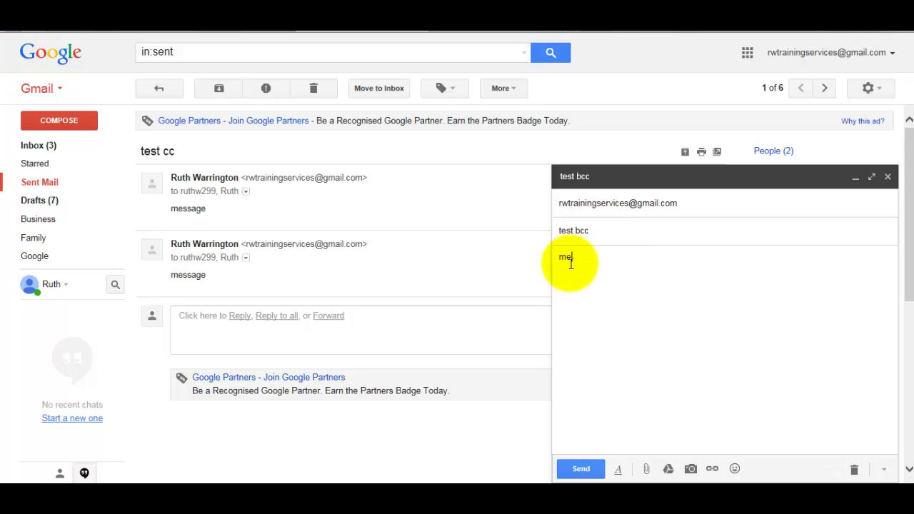
pyautogui.write('ssage')
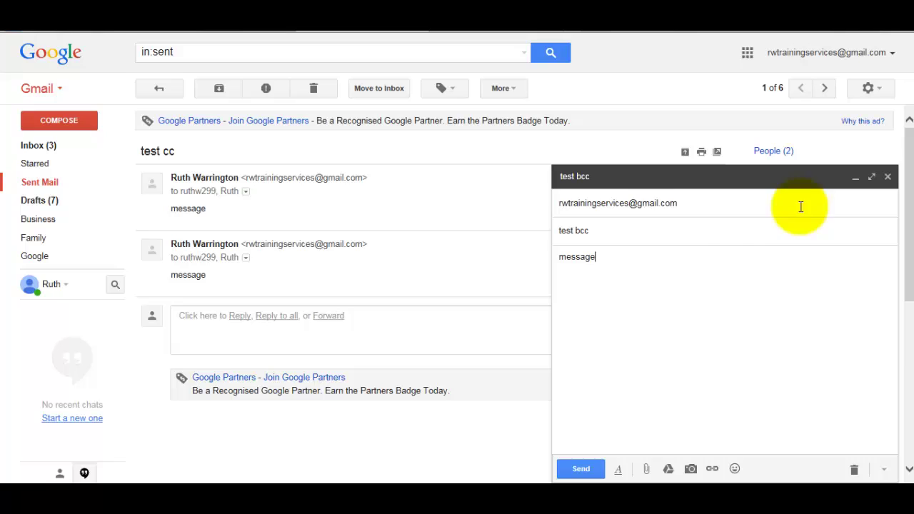
# - Add the Yahoo address and the Outlook contact as Bcc recipients
pyautogui.click(674, 204)
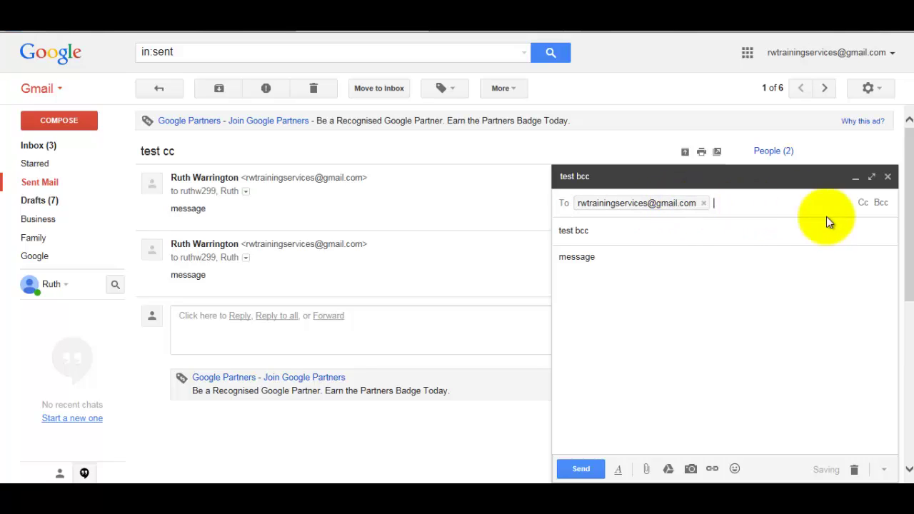
pyautogui.click(882, 205)
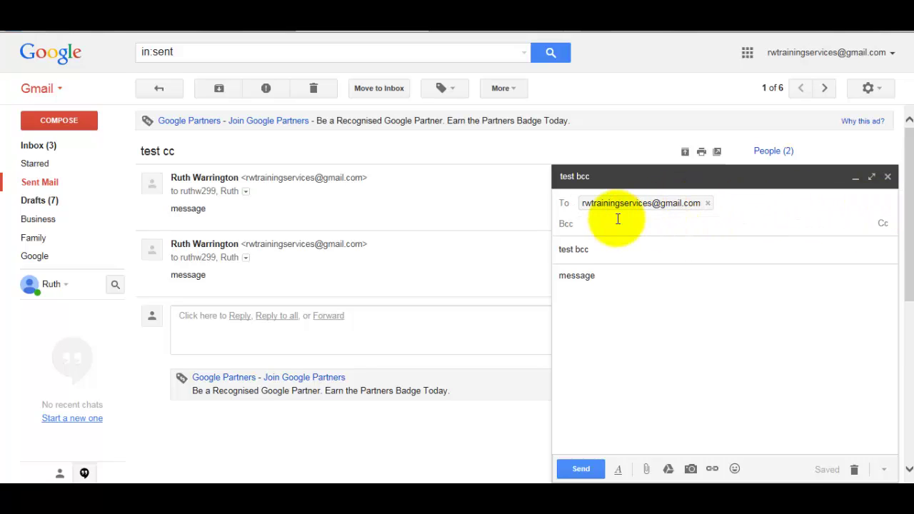
pyautogui.write('ruth')
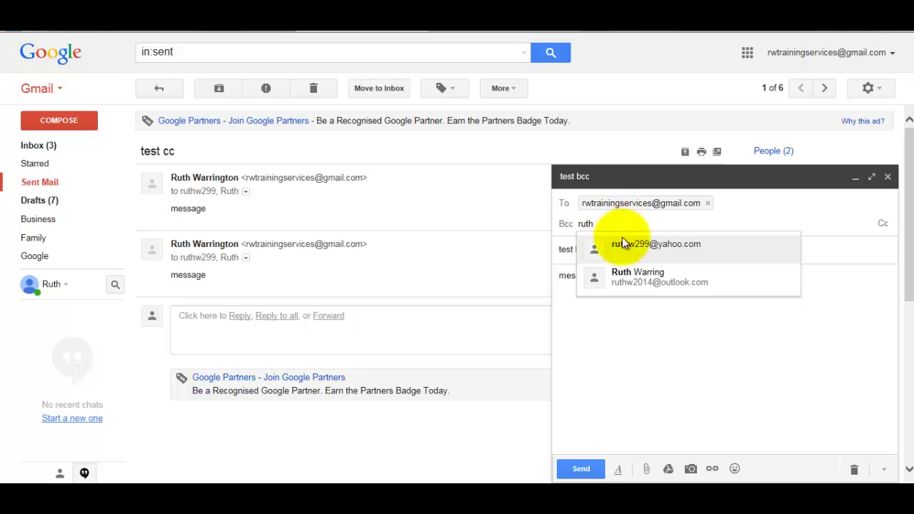
pyautogui.click(623, 243)
pyautogui.write('ruth')
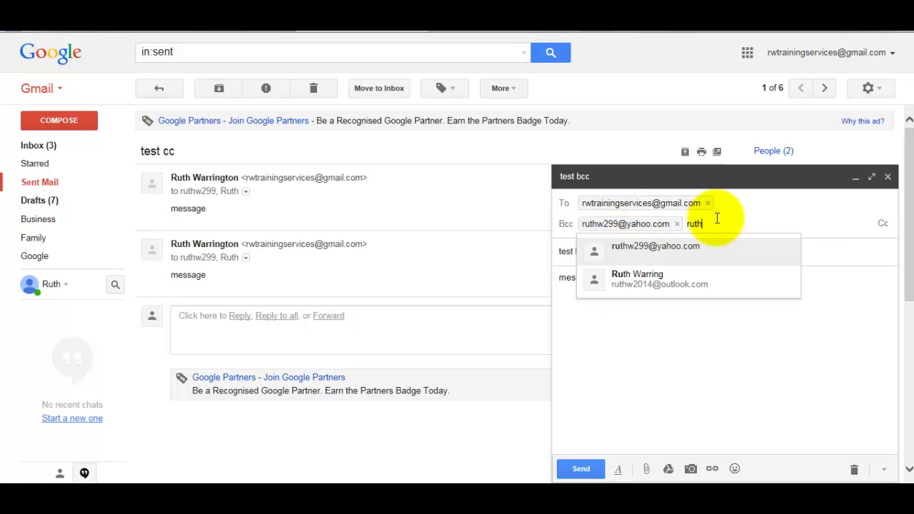
pyautogui.click(654, 285)
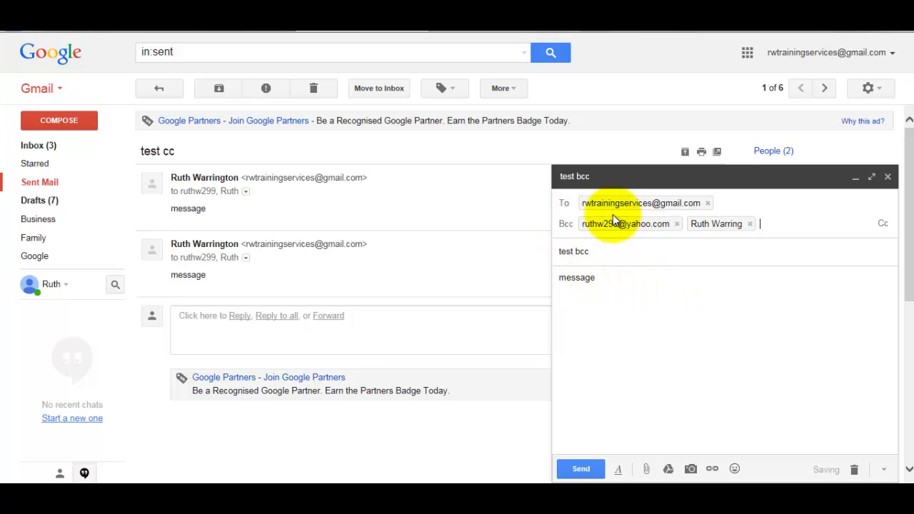
# - Send the 'test bcc' email
pyautogui.moveTo(690, 204)
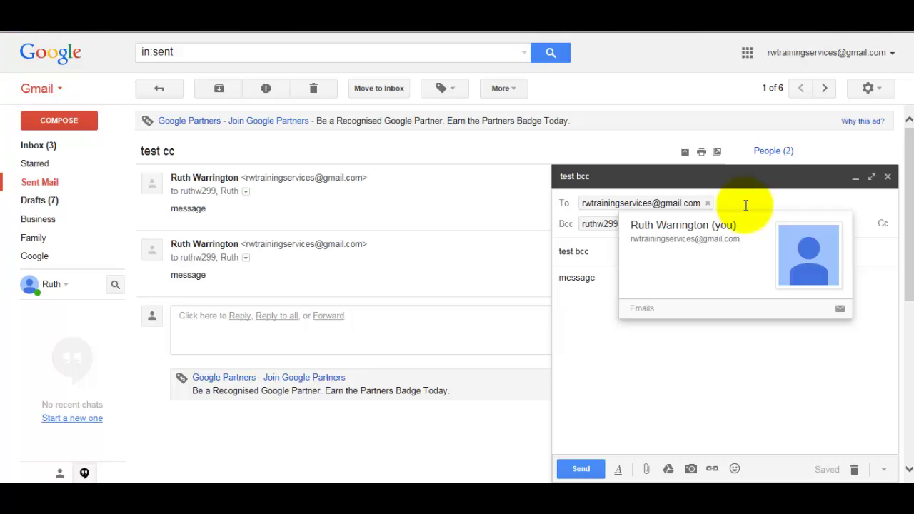
pyautogui.click(569, 229)
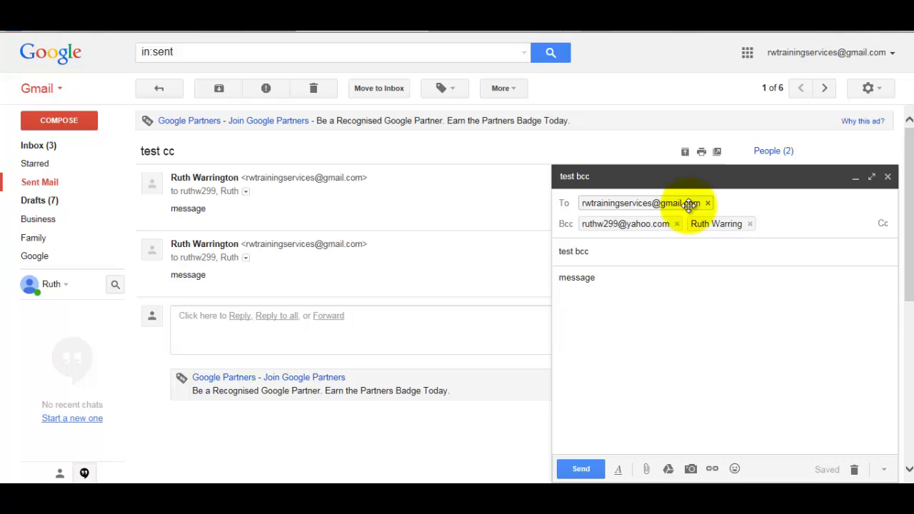
pyautogui.moveTo(660, 206)
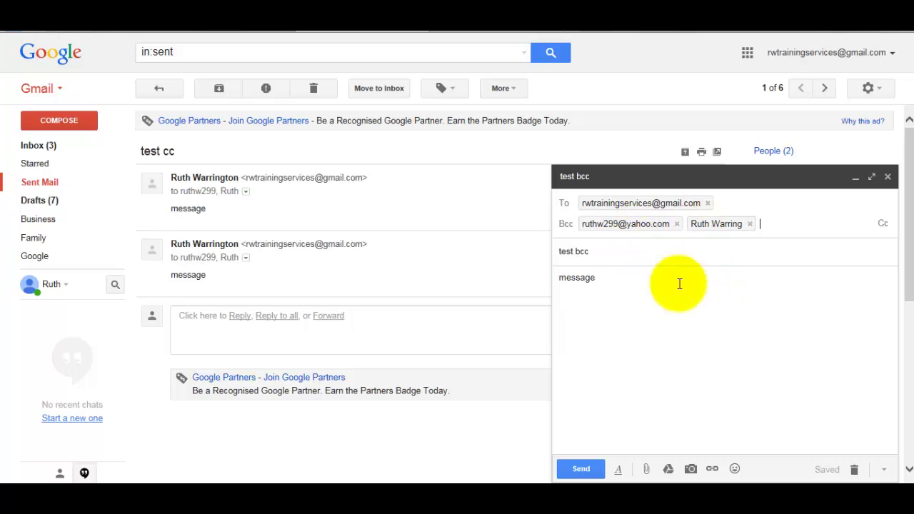
pyautogui.click(581, 469)
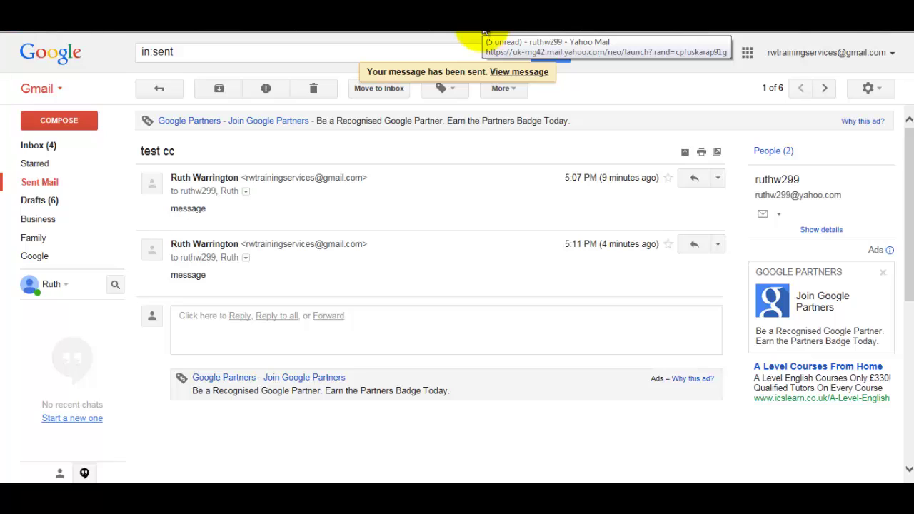
# - In Yahoo Mail, open the received 'test bcc' message and confirm the BCC line shows Me
pyautogui.click(484, 31)
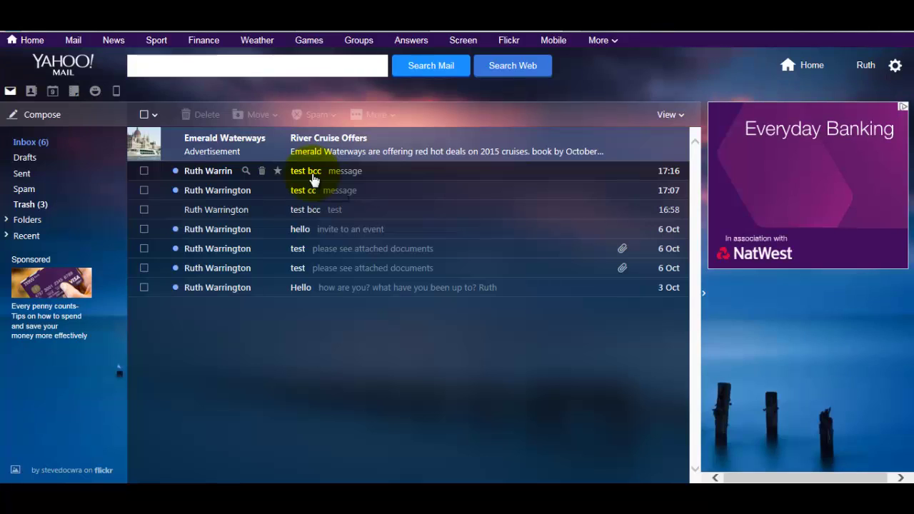
pyautogui.click(314, 177)
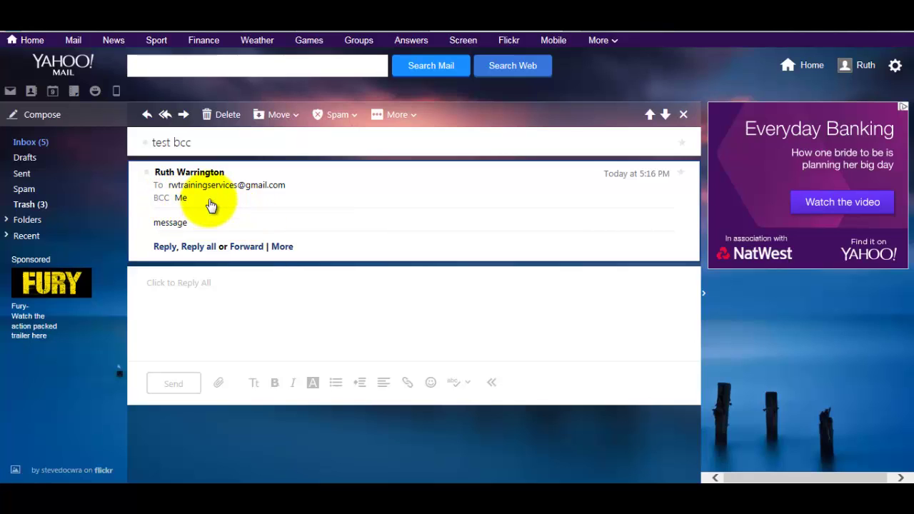
pyautogui.moveTo(183, 202)
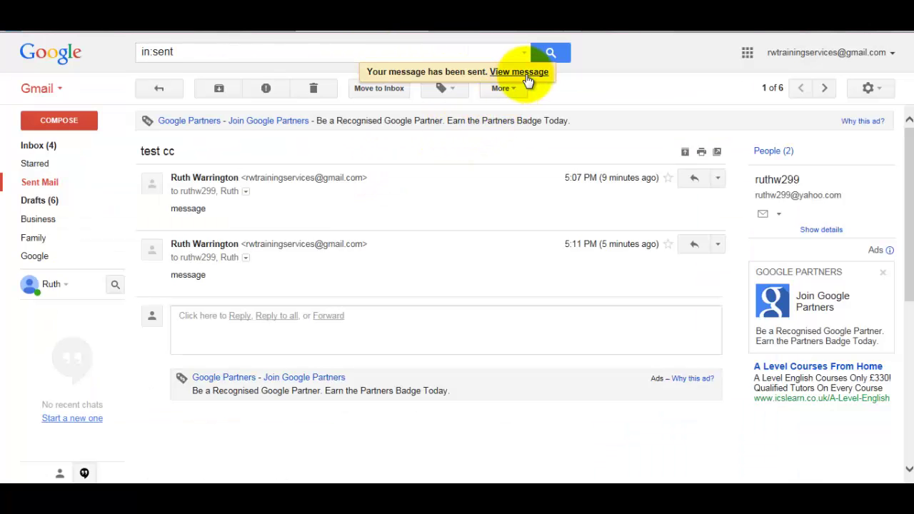
# - View the sent 'test bcc' message's details, confirming both Bcc recipients are listed
pyautogui.click(528, 73)
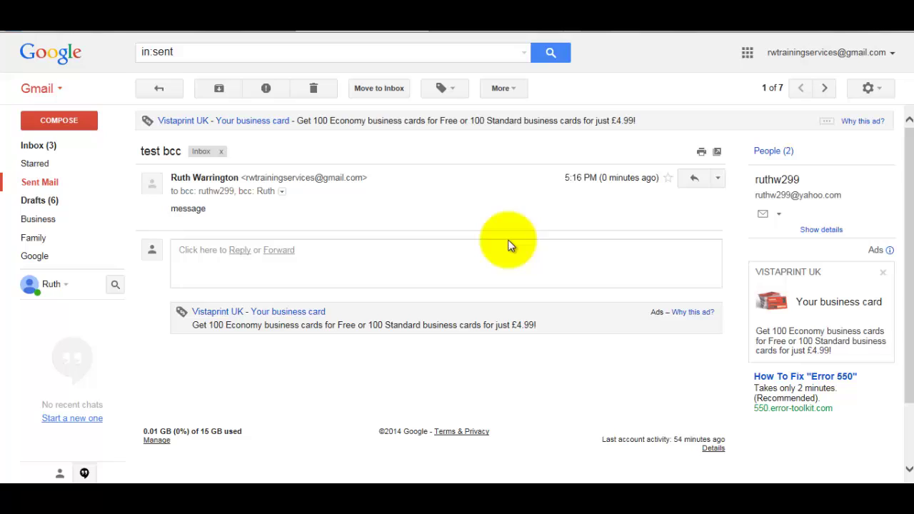
pyautogui.click(283, 191)
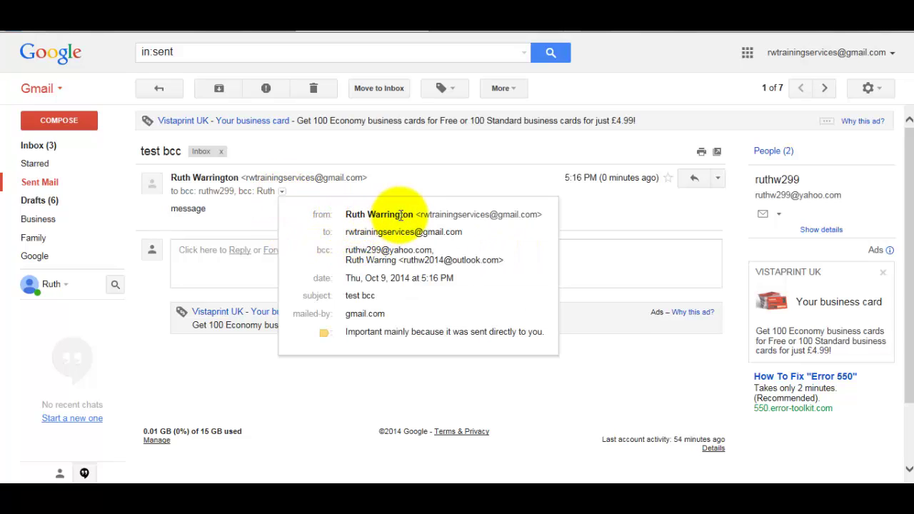
pyautogui.moveTo(398, 264)
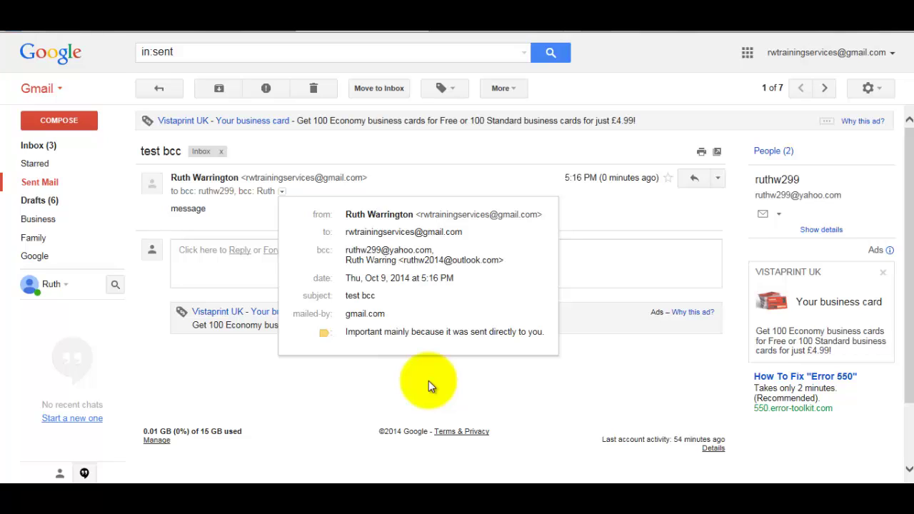
pyautogui.click(601, 220)
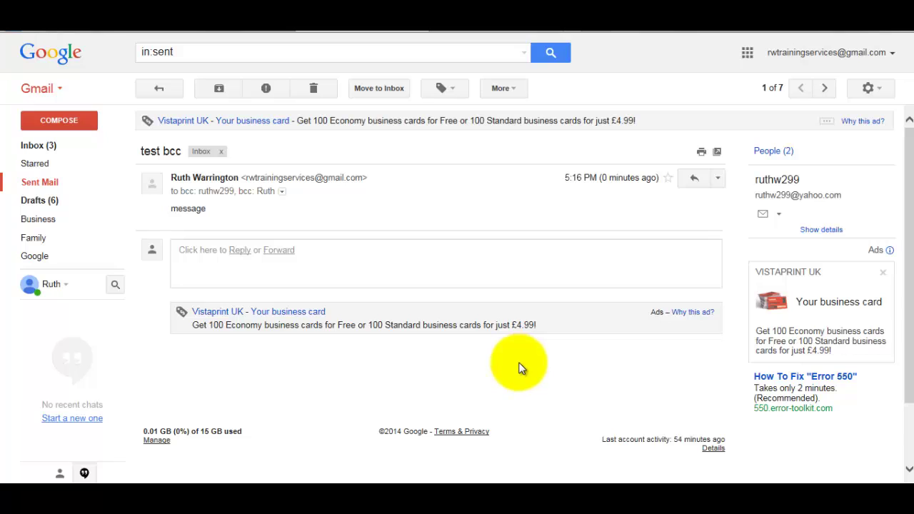